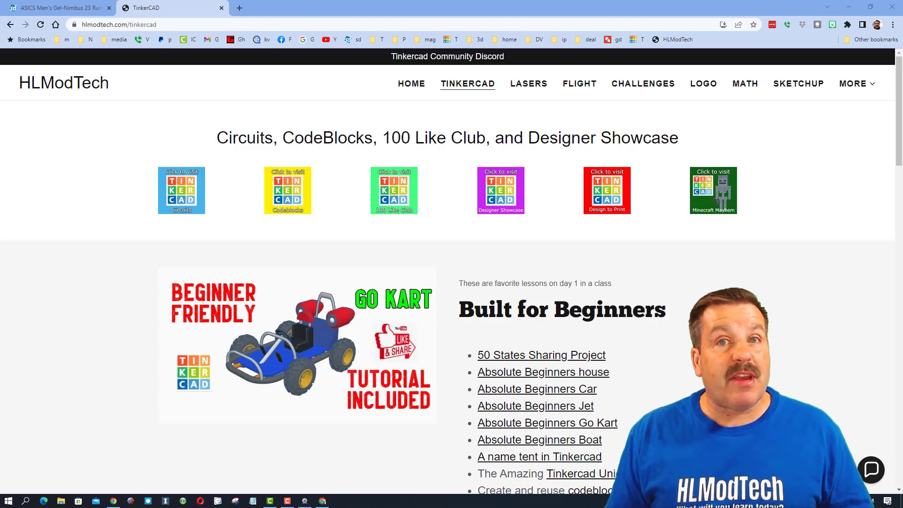
# - Dismiss the contact chat, then select the cork and focus the view on it (F)
pyautogui.click(870, 468)
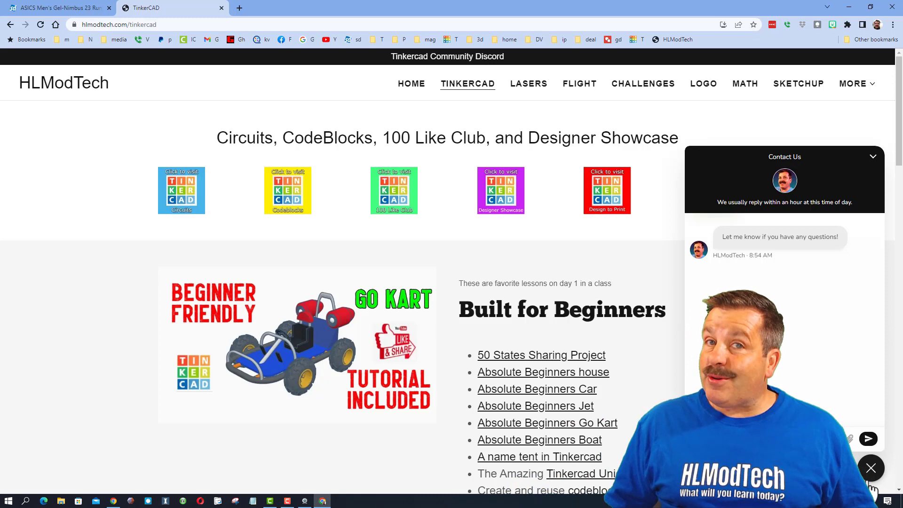
pyautogui.click(871, 468)
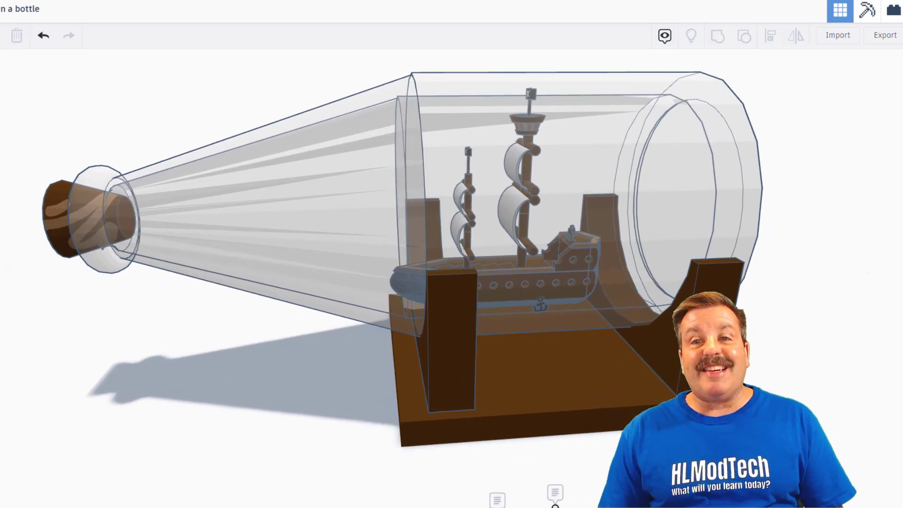
pyautogui.click(71, 212)
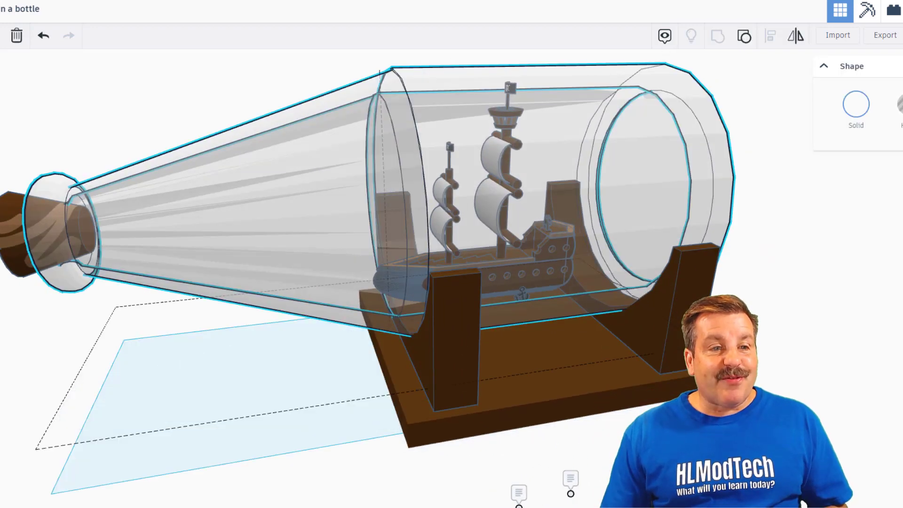
pyautogui.press('f')
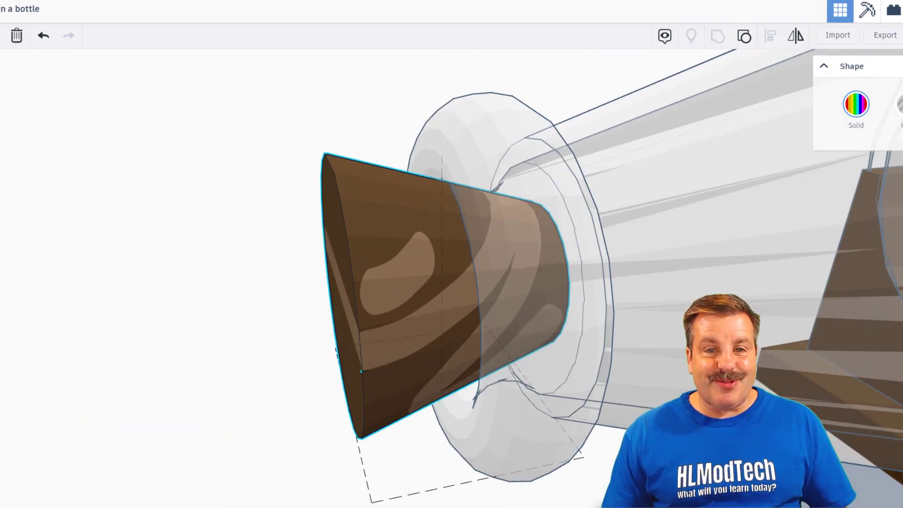
pyautogui.moveTo(526, 362); pyautogui.dragTo(526, 361, button='right')
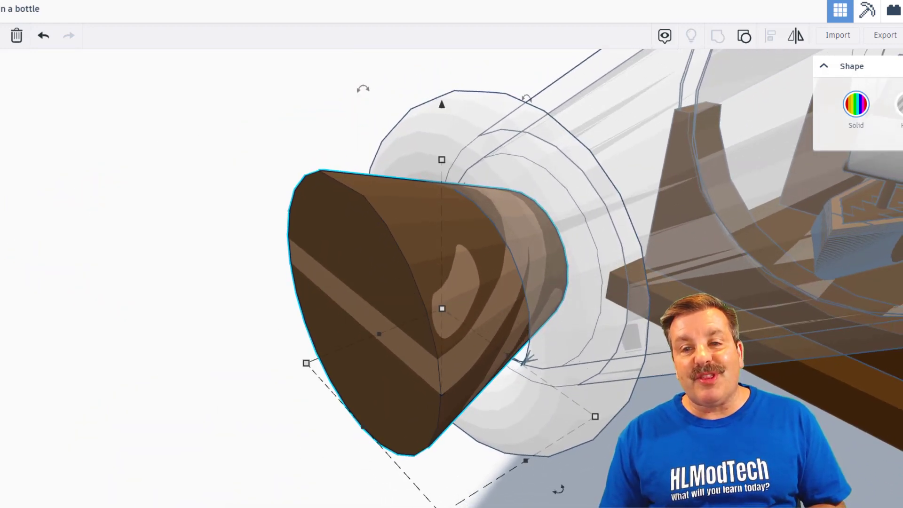
# - Inspect the transparent bottle from the side and reselect it for removal
pyautogui.click(528, 360)
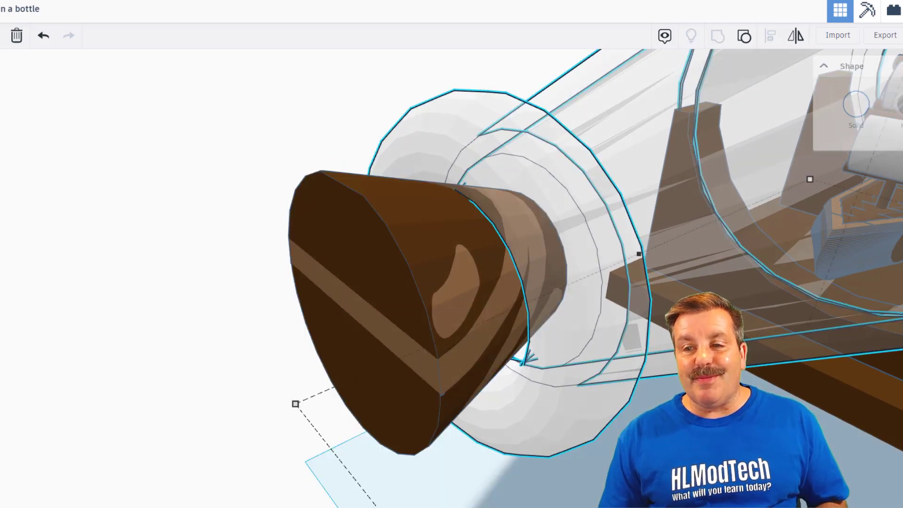
pyautogui.scroll(-5, 528, 360)
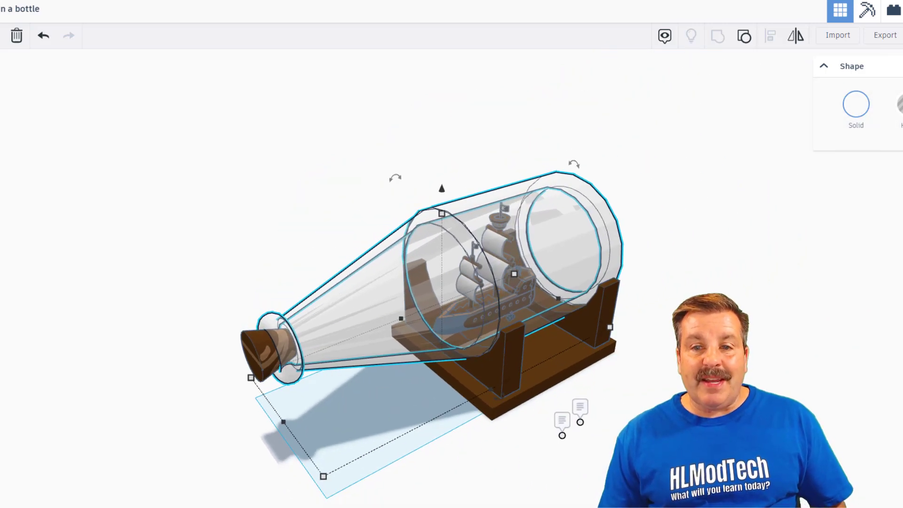
pyautogui.moveTo(528, 360); pyautogui.dragTo(528, 381, button='right')
pyautogui.click(527, 343)
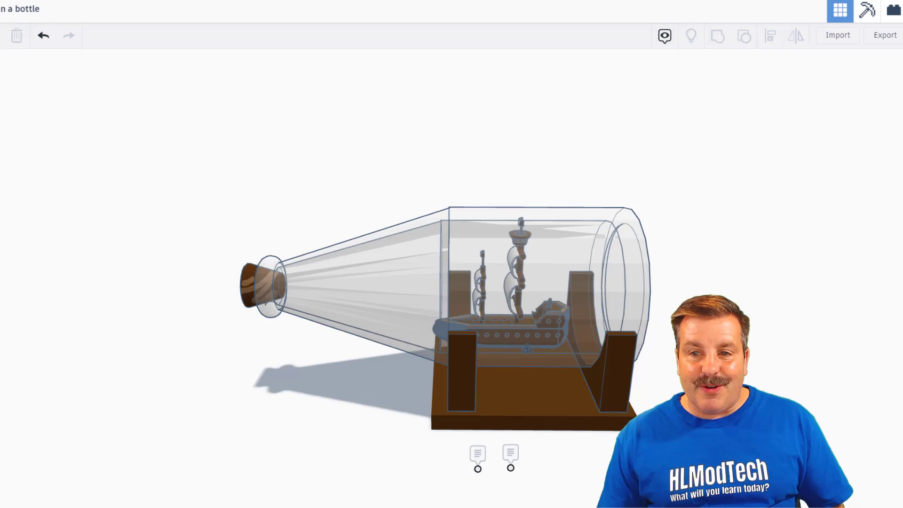
pyautogui.moveTo(529, 342); pyautogui.dragTo(523, 362, button='right')
pyautogui.click(522, 361)
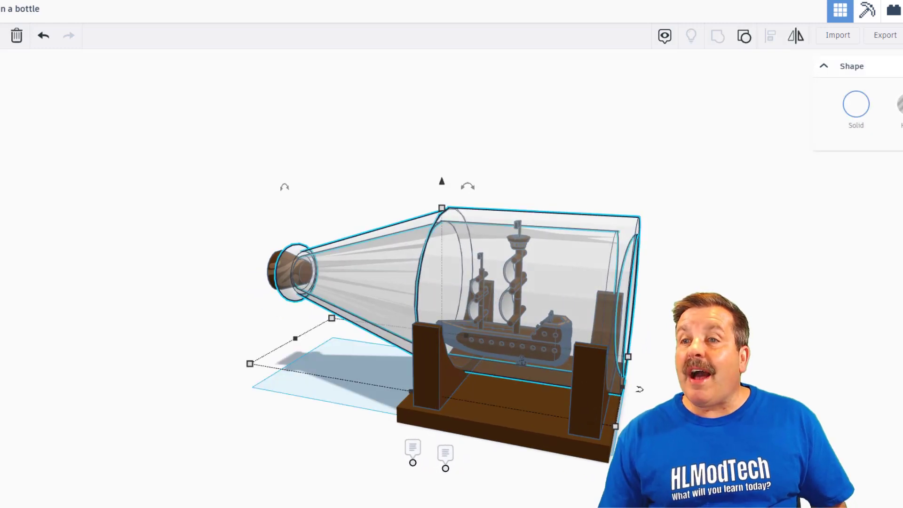
pyautogui.press('Delete')
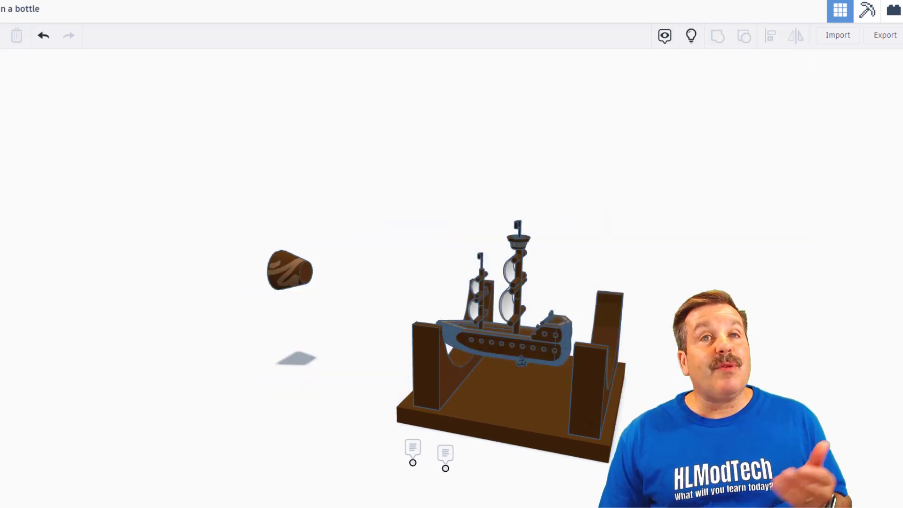
pyautogui.click(522, 353)
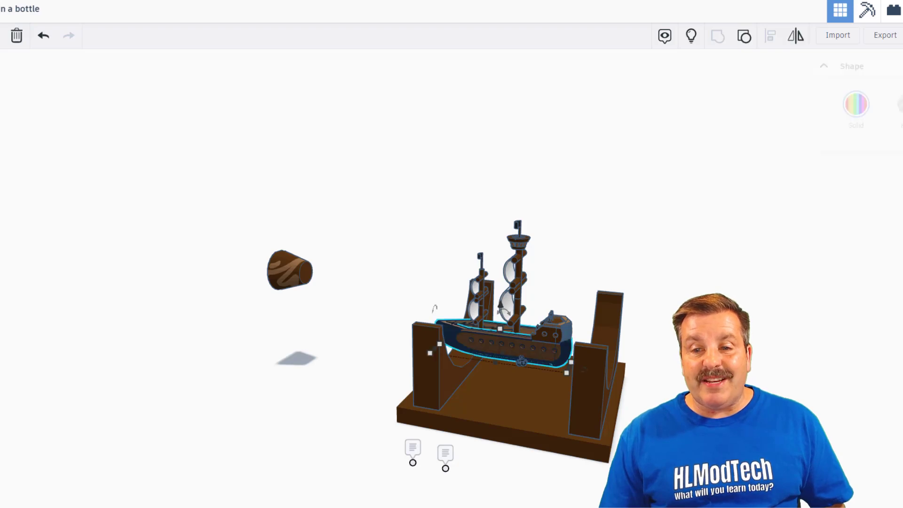
pyautogui.scroll(6, 494, 332)
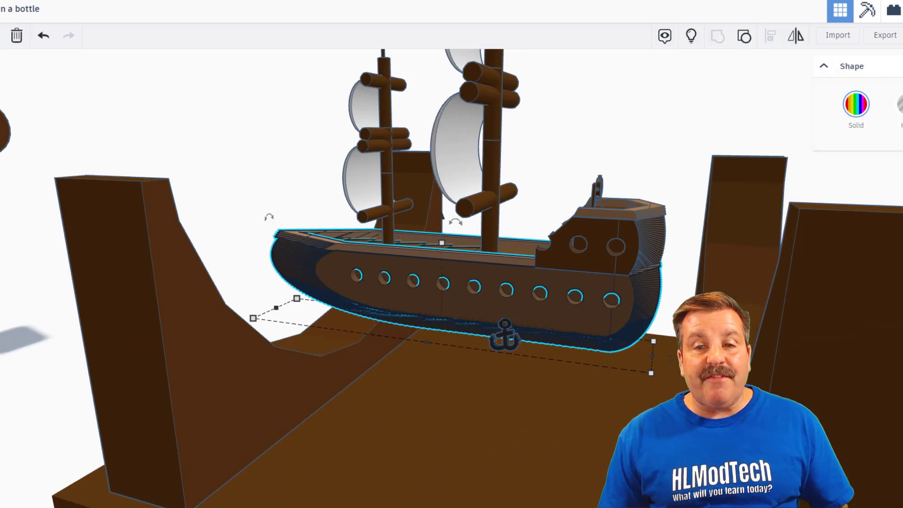
pyautogui.moveTo(452, 283)
pyautogui.mouseDown(button='right')
pyautogui.moveTo(452, 212)
pyautogui.moveTo(494, 317)
pyautogui.mouseUp(button='right')
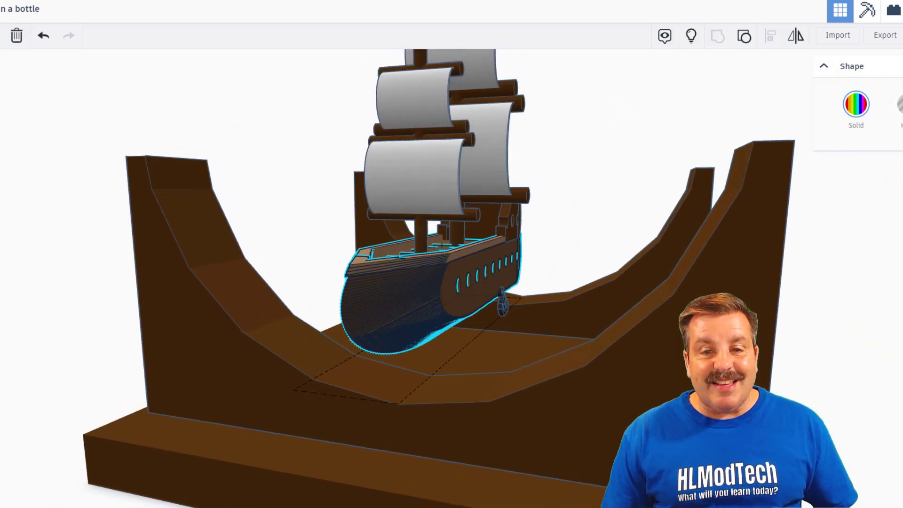
pyautogui.scroll(2, 452, 282)
pyautogui.moveTo(451, 212)
pyautogui.mouseDown(button='right')
pyautogui.moveTo(354, 317)
pyautogui.moveTo(396, 212)
pyautogui.mouseUp(button='right')
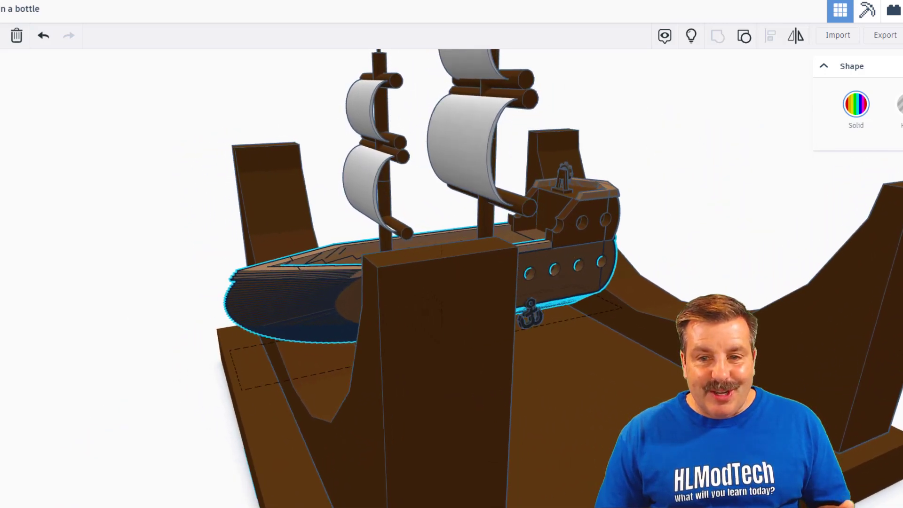
pyautogui.moveTo(443, 246); pyautogui.dragTo(443, 219, button='right')
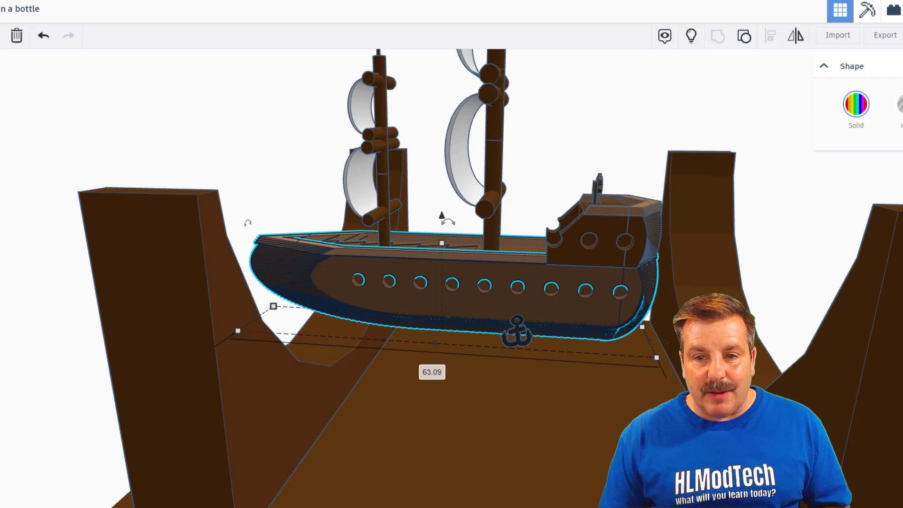
pyautogui.click(517, 332)
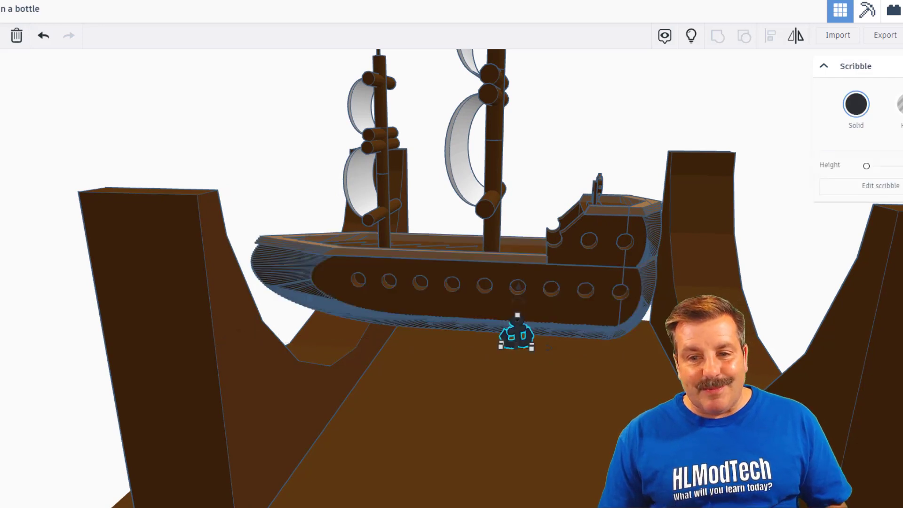
pyautogui.press('f')
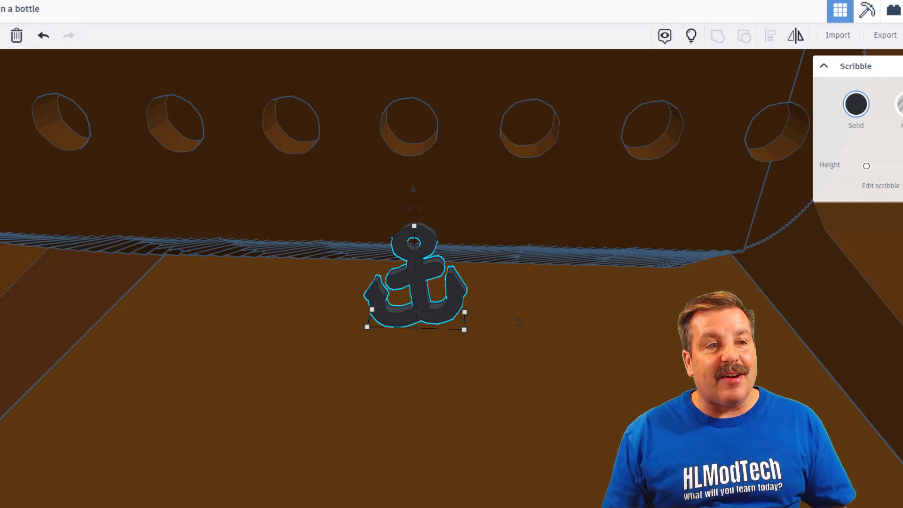
pyautogui.scroll(-5, 518, 321)
pyautogui.moveTo(495, 296); pyautogui.dragTo(452, 263, button='right')
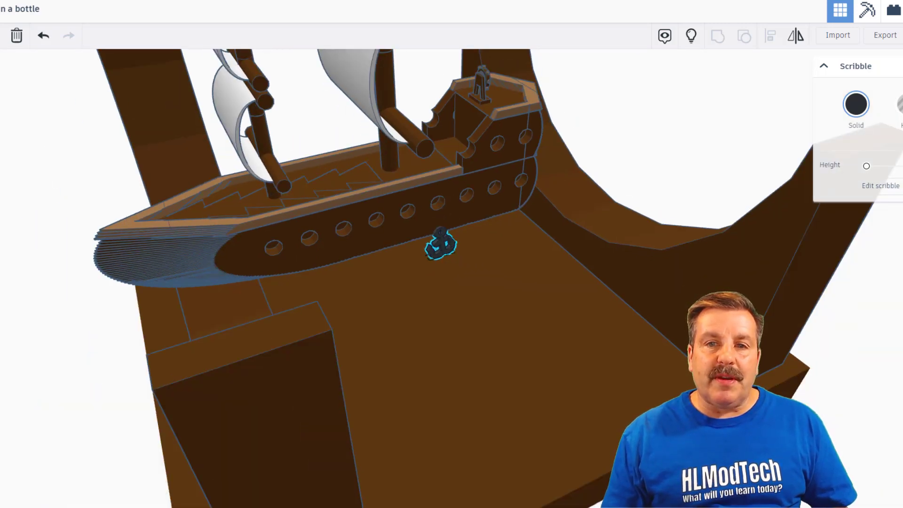
pyautogui.click(482, 83)
pyautogui.press('f')
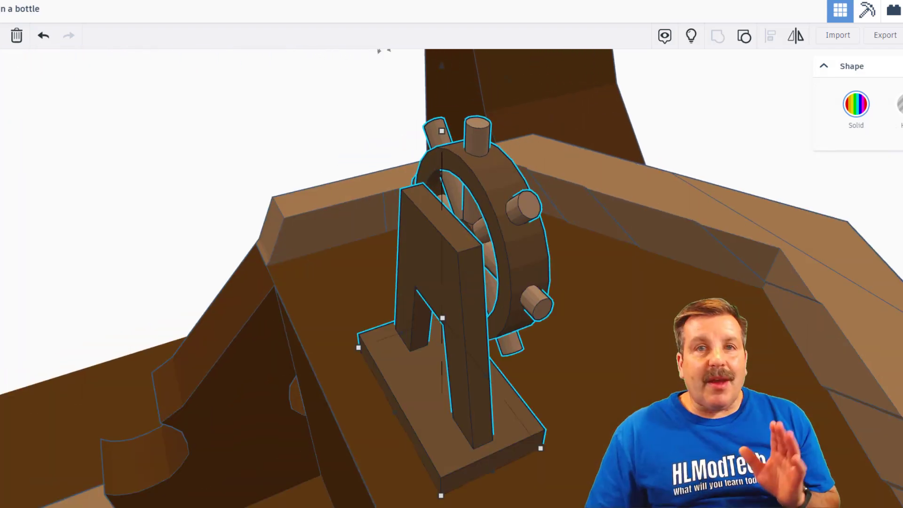
pyautogui.scroll(3, 452, 283)
pyautogui.moveTo(564, 247); pyautogui.dragTo(354, 317, button='right')
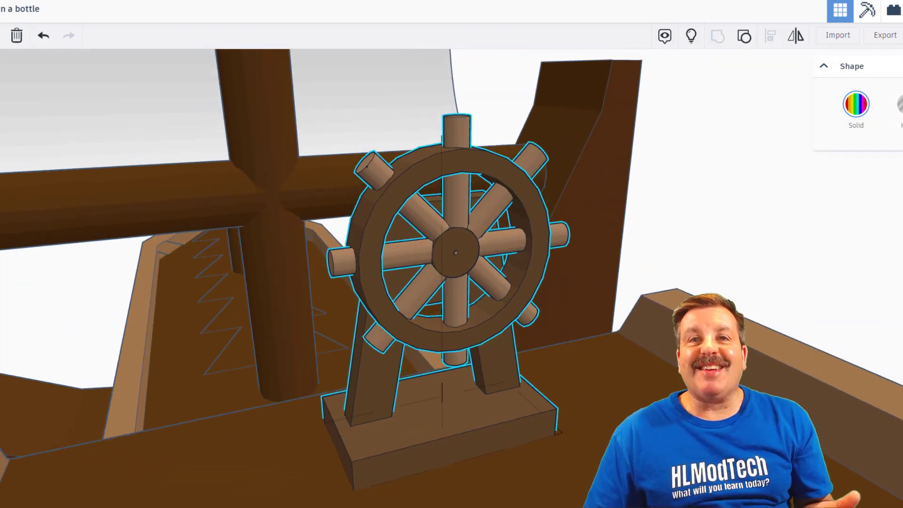
pyautogui.scroll(-5, 452, 283)
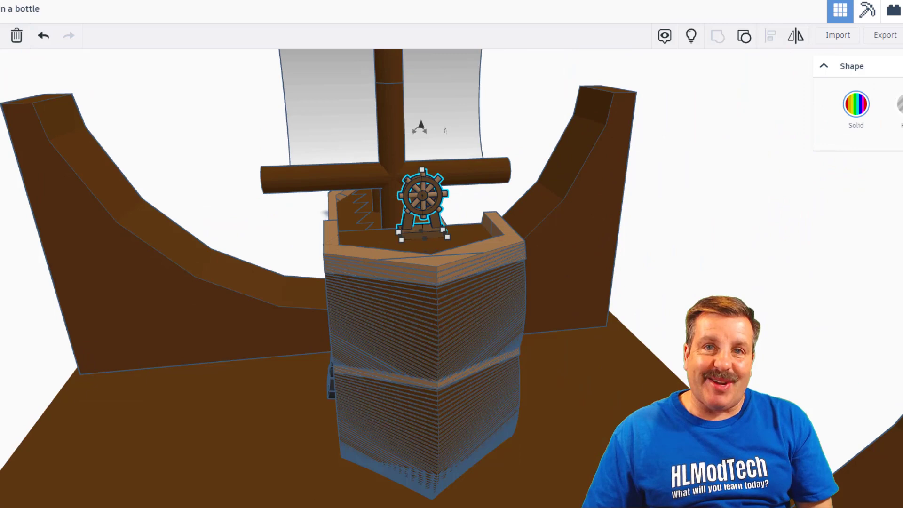
pyautogui.moveTo(423, 283); pyautogui.dragTo(283, 211, button='right')
pyautogui.moveTo(423, 247)
pyautogui.mouseDown(button='right')
pyautogui.moveTo(245, 157)
pyautogui.moveTo(318, 283)
pyautogui.mouseUp(button='right')
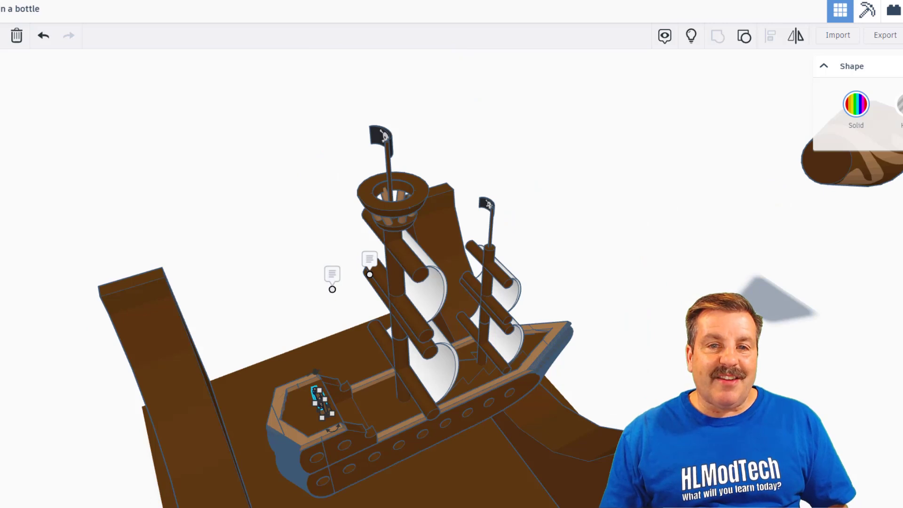
pyautogui.click(384, 136)
pyautogui.press('f')
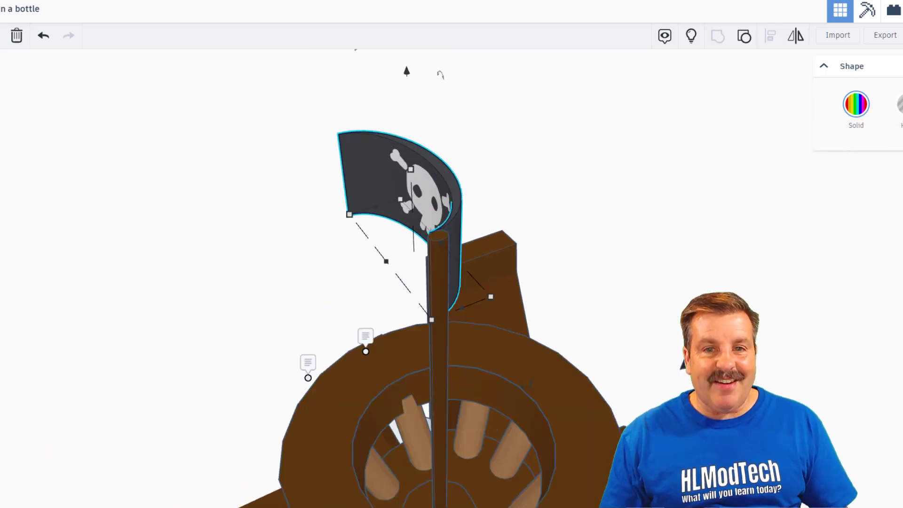
pyautogui.moveTo(282, 212)
pyautogui.mouseDown(button='right')
pyautogui.moveTo(438, 141)
pyautogui.moveTo(310, 254)
pyautogui.mouseUp(button='right')
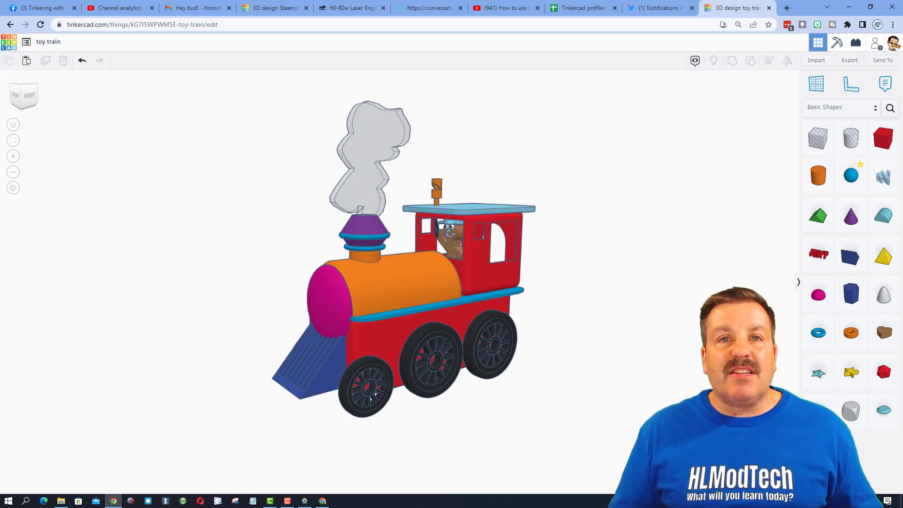
# - Generate a new collaboration link for the toy train design from the Invite people dialog
pyautogui.click(877, 43)
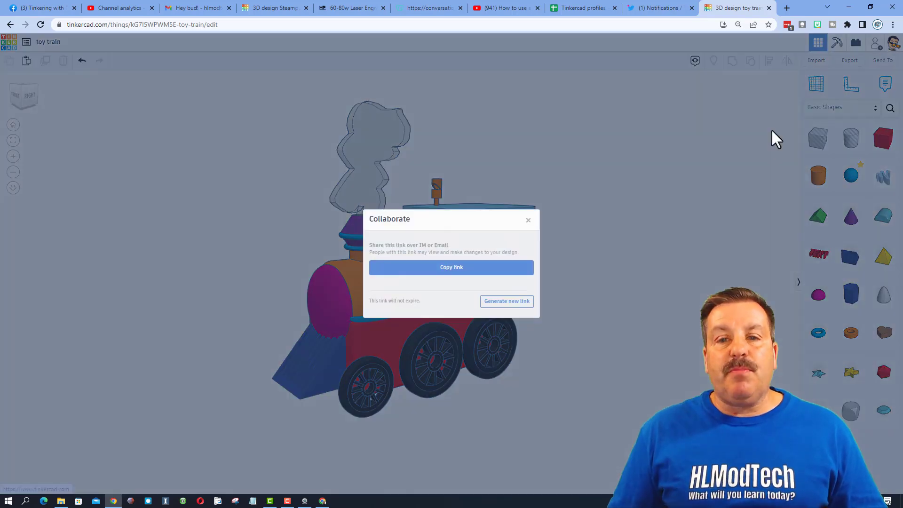
pyautogui.click(506, 301)
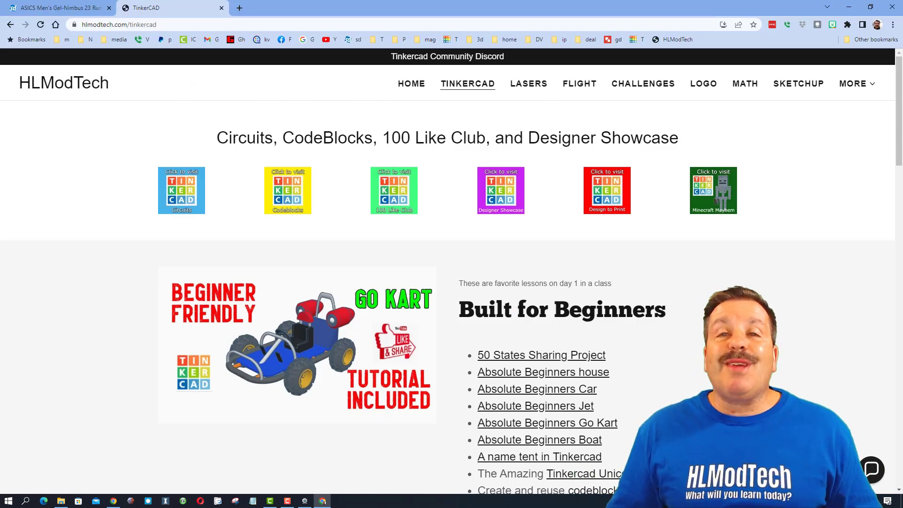
# - Dismiss the chat panel, open the Tinkercad Community Discord invite, and return to the HLModTech tab
pyautogui.click(873, 471)
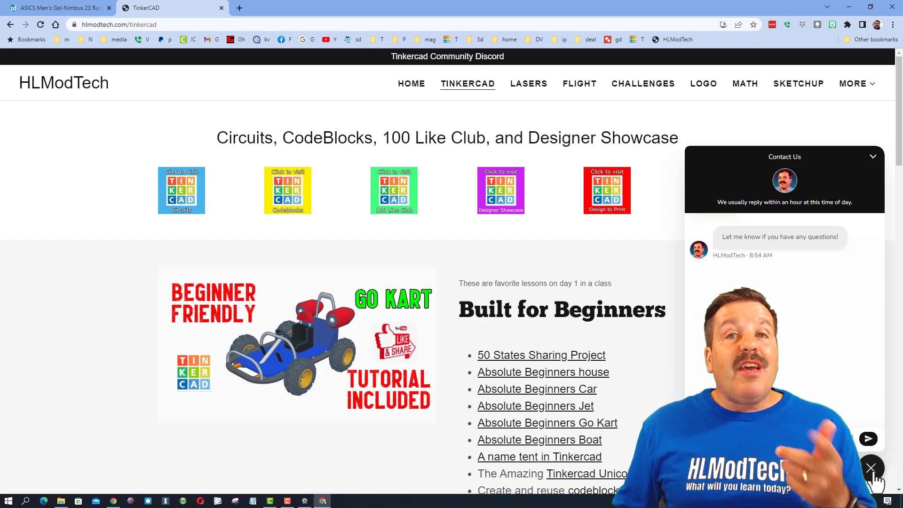
pyautogui.click(872, 468)
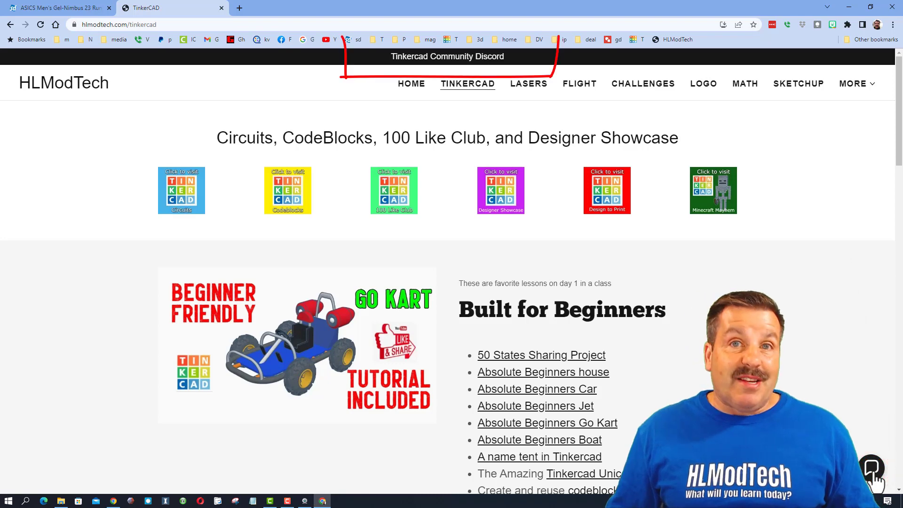
pyautogui.click(448, 57)
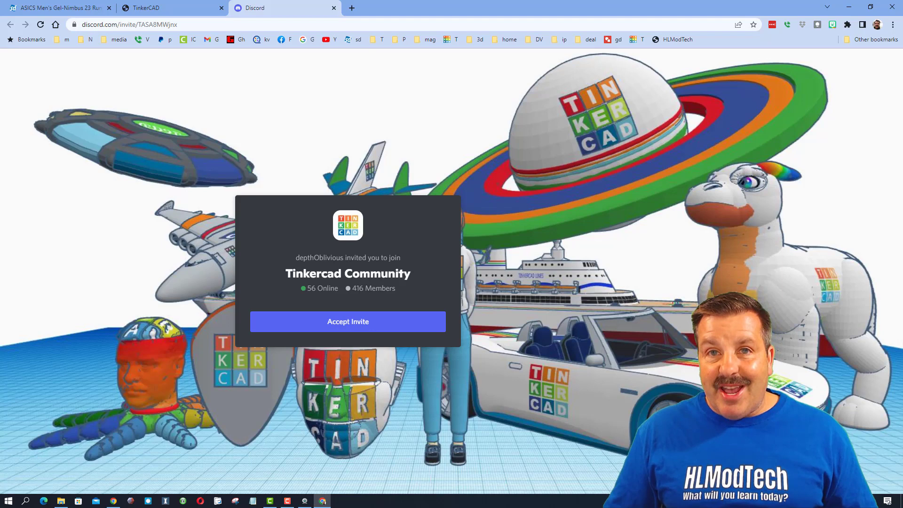
pyautogui.hotkey('ctrl', 'shift', 'Tab')
# - From the Designer Showcase, open HLModtech's profile sorted by Recent and the Tinkercad TV Promo design
pyautogui.click(499, 189)
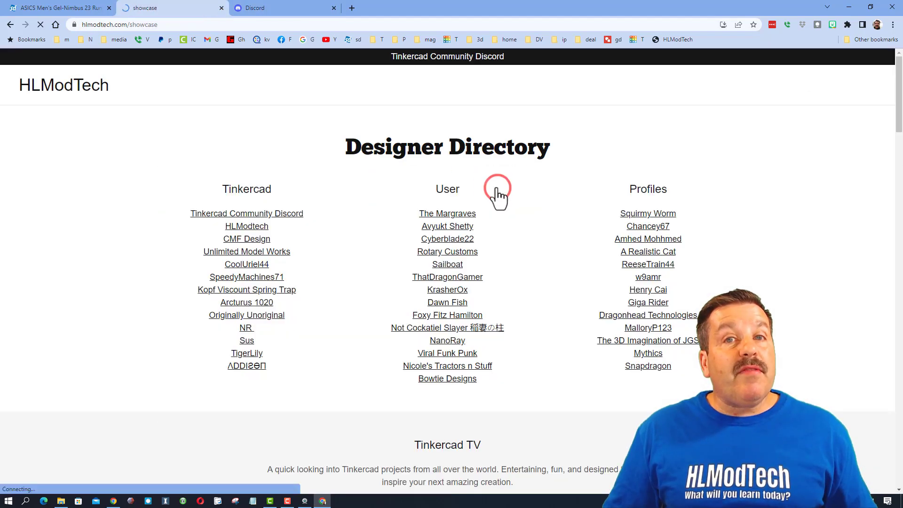
pyautogui.click(243, 222)
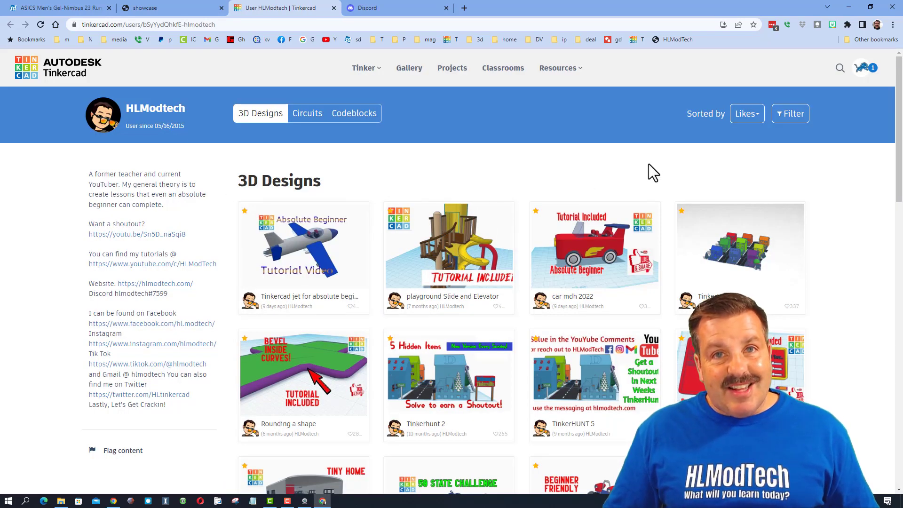
pyautogui.click(747, 114)
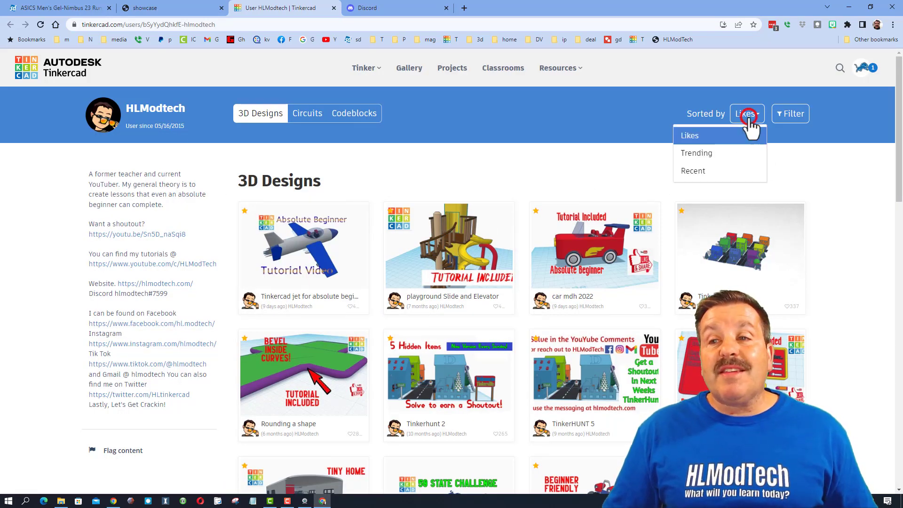
pyautogui.click(695, 172)
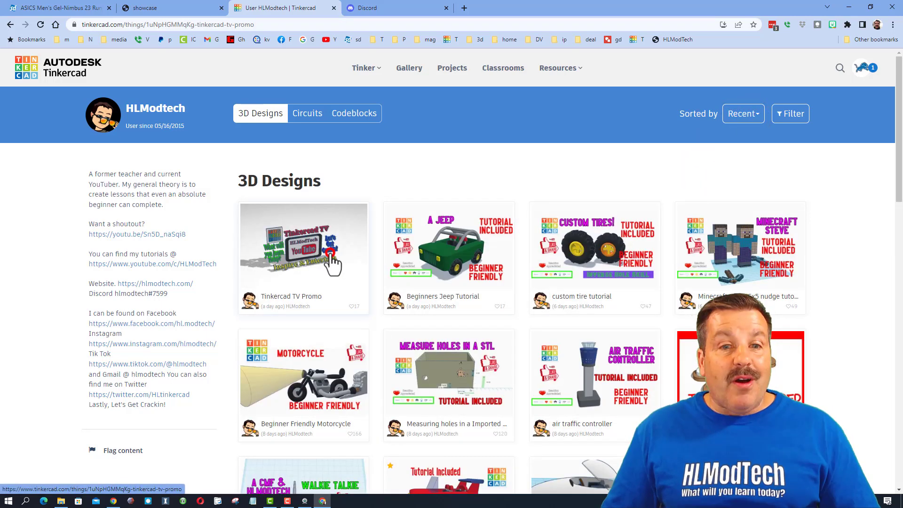
pyautogui.click(303, 247)
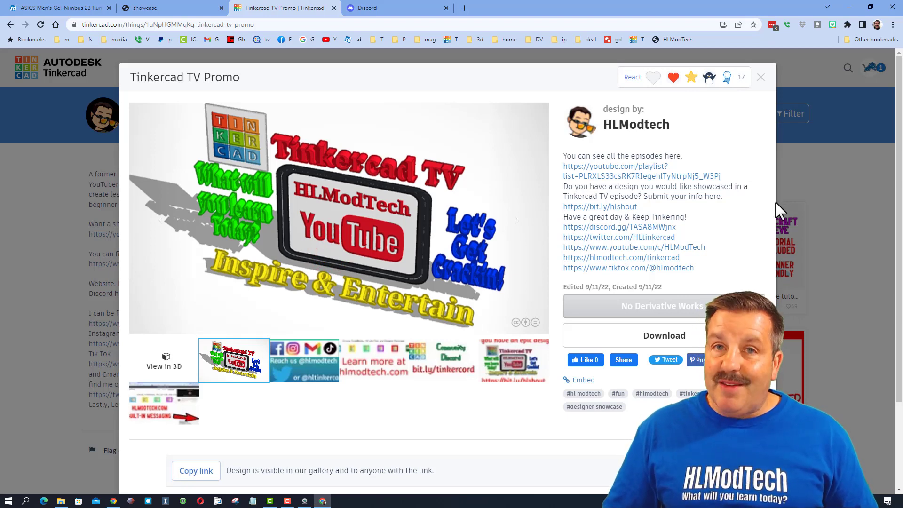
# - Switch back to the hlmodtech.com/showcase page tab
pyautogui.hotkey('ctrl', 'shift', 'Tab')
pyautogui.scroll(-5, 598, 200)
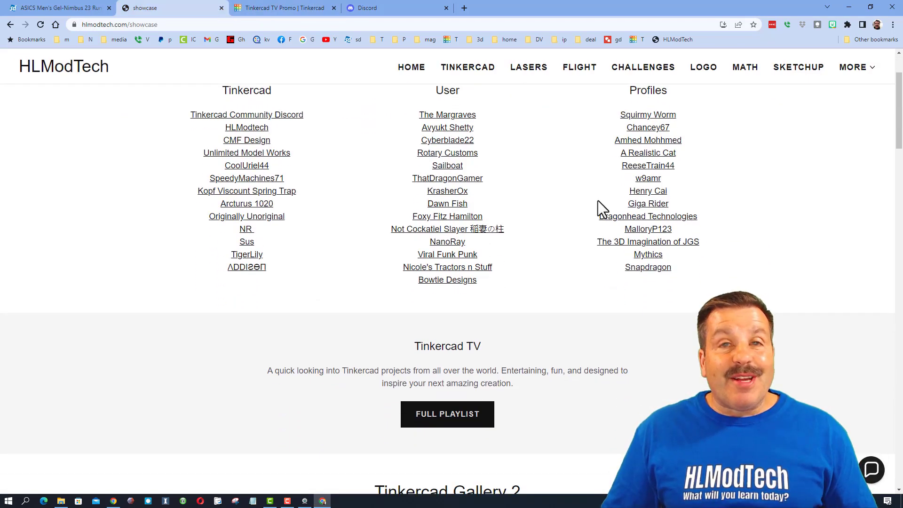
pyautogui.scroll(-5, 598, 201)
pyautogui.scroll(-3, 597, 200)
pyautogui.scroll(-3, 598, 201)
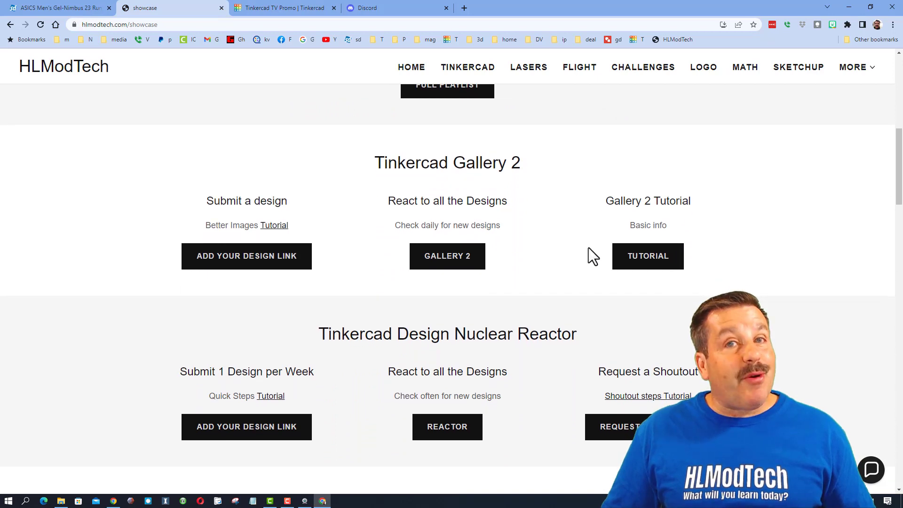